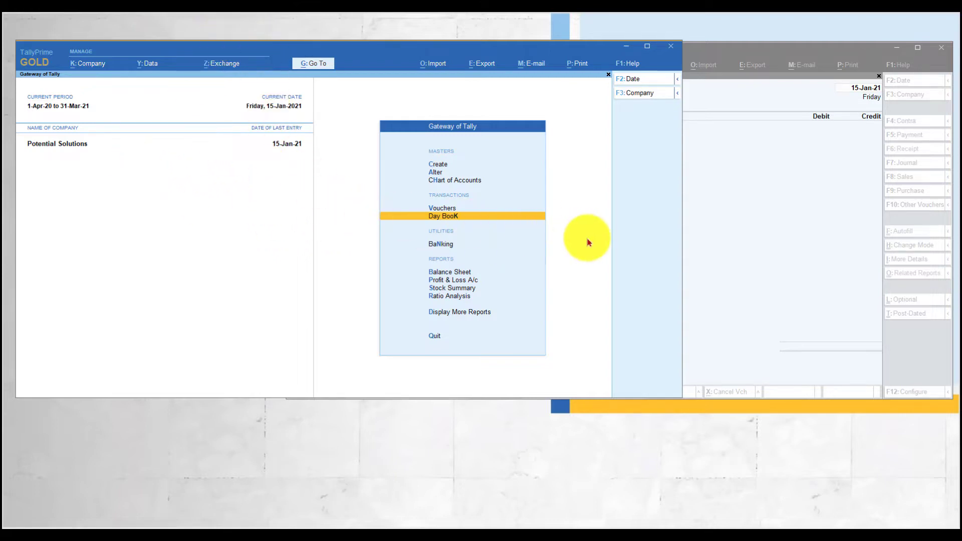
# Open voucher entry and bring up the voucher configuration for both the Payment and the Receipt voucher
pyautogui.press('Up')
pyautogui.press('Return')
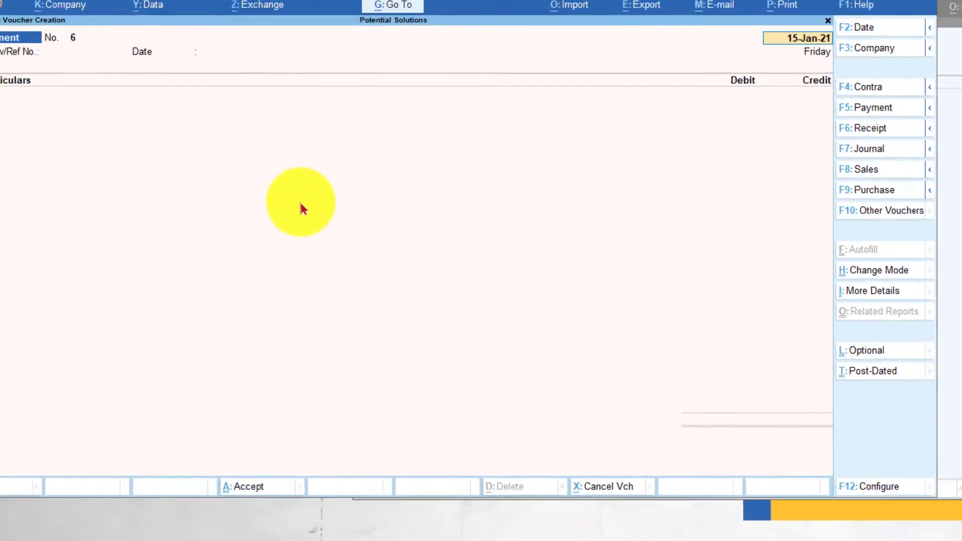
pyautogui.press('F12')
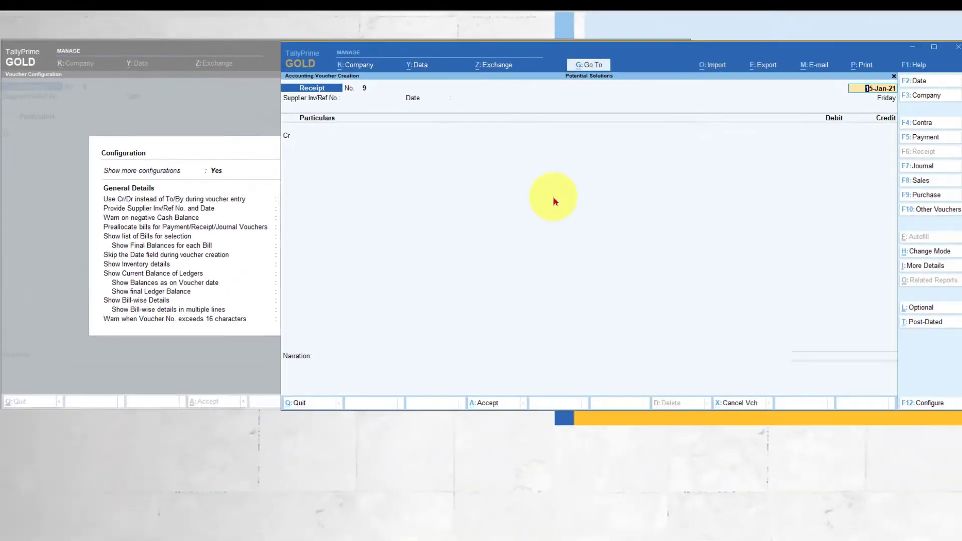
pyautogui.press('F12')
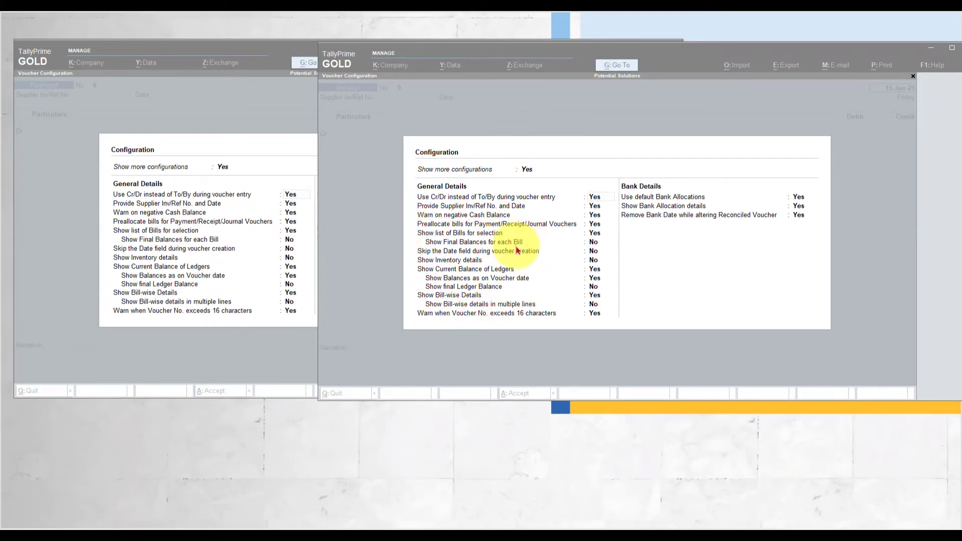
# Maximize the Receipt voucher's window and accept its voucher configuration as it stands
pyautogui.click(465, 53)
pyautogui.doubleClick(465, 54)
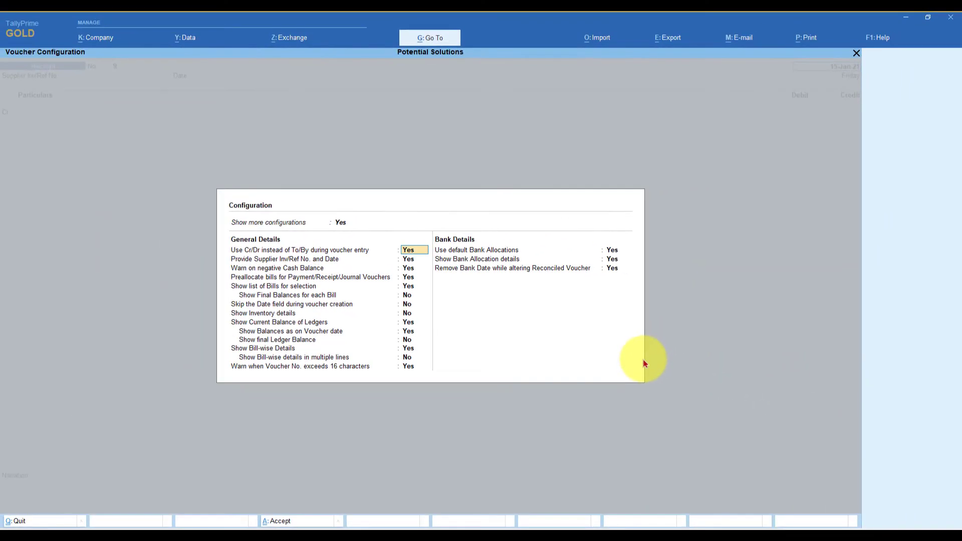
pyautogui.hotkey('ctrl', 'a')
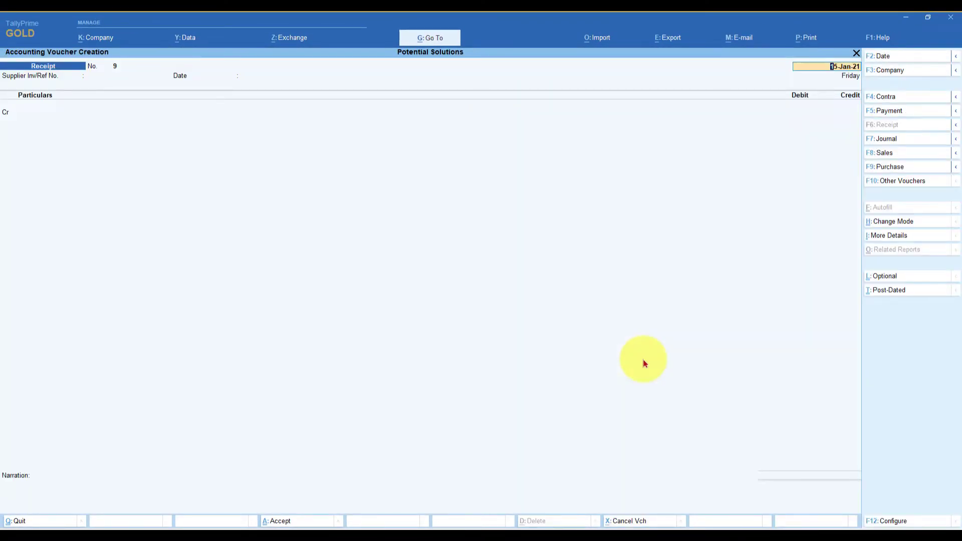
# Keep the receipt's date, leave the supplier reference fields blank, and choose India Mart as the credited ledger
pyautogui.press('Return')
pyautogui.press('Return')
pyautogui.press('Return')
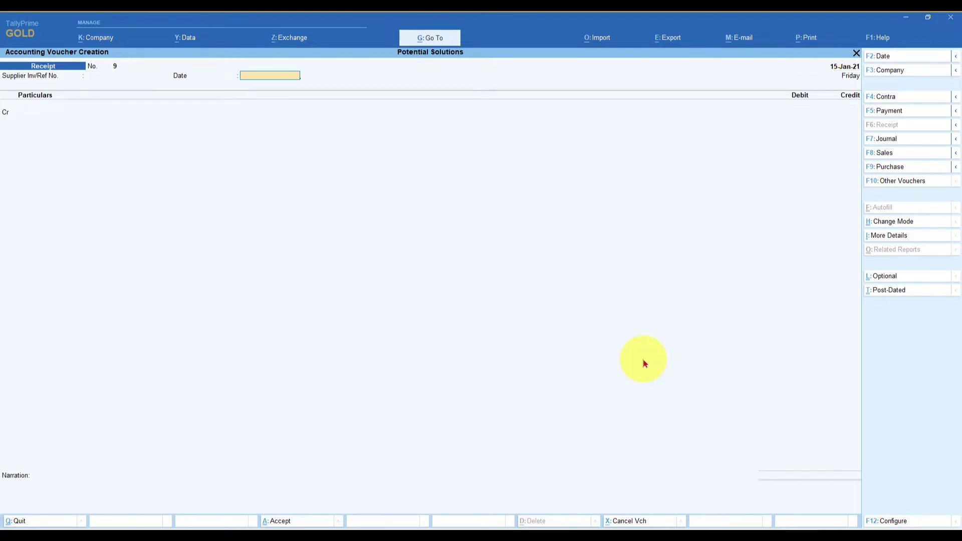
pyautogui.write('Ind')
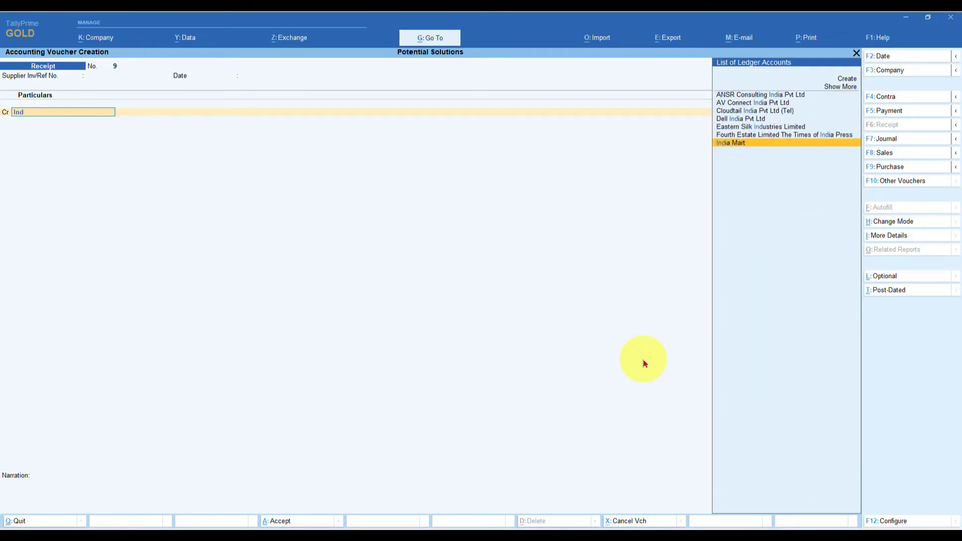
pyautogui.press('Return')
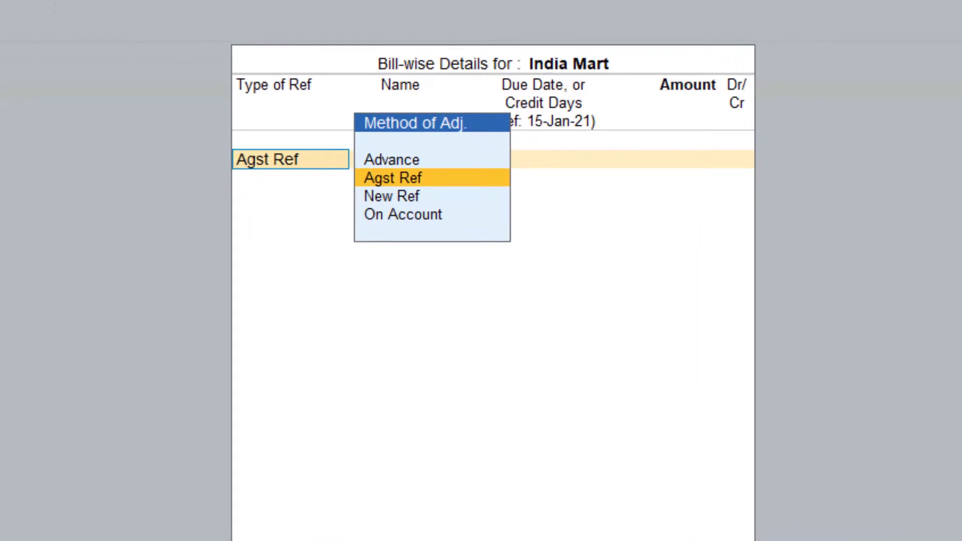
# Allocate 55,000.00 Cr of the India Mart receipt as Agst Ref to pending bill 17
pyautogui.press('Return')
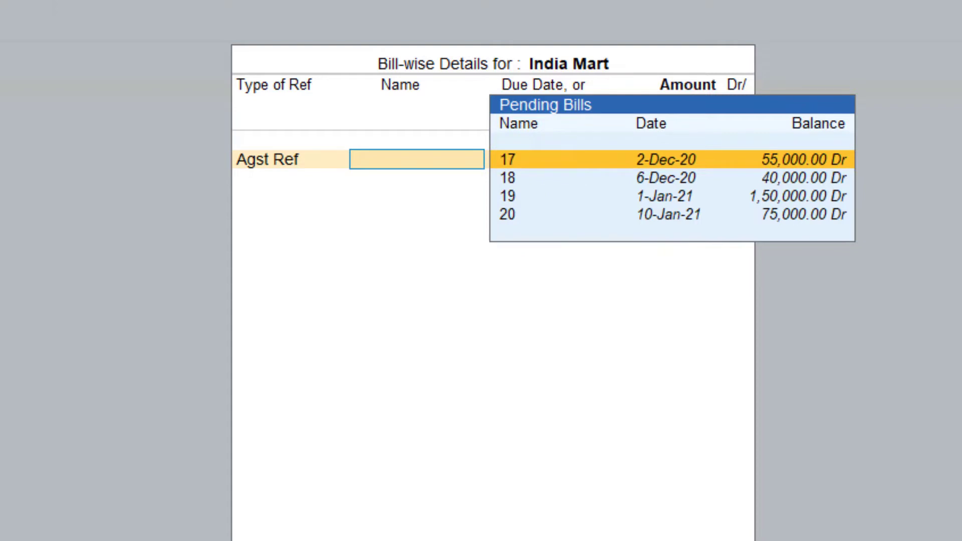
pyautogui.press('Return')
pyautogui.press('Return')
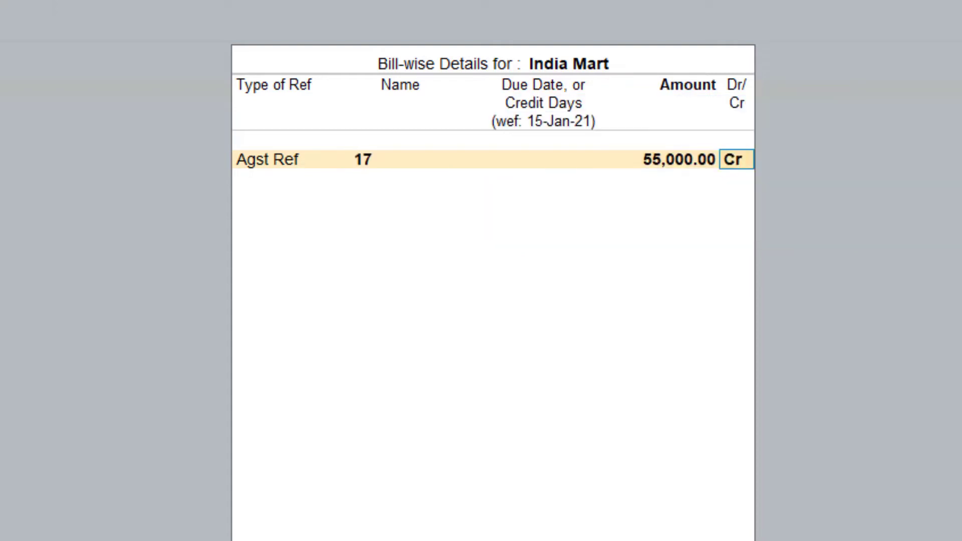
pyautogui.press('Return')
# Add an Agst Ref allocation of 40,000.00 Cr to India Mart's pending bill 18
pyautogui.press('Down')
pyautogui.press('Down')
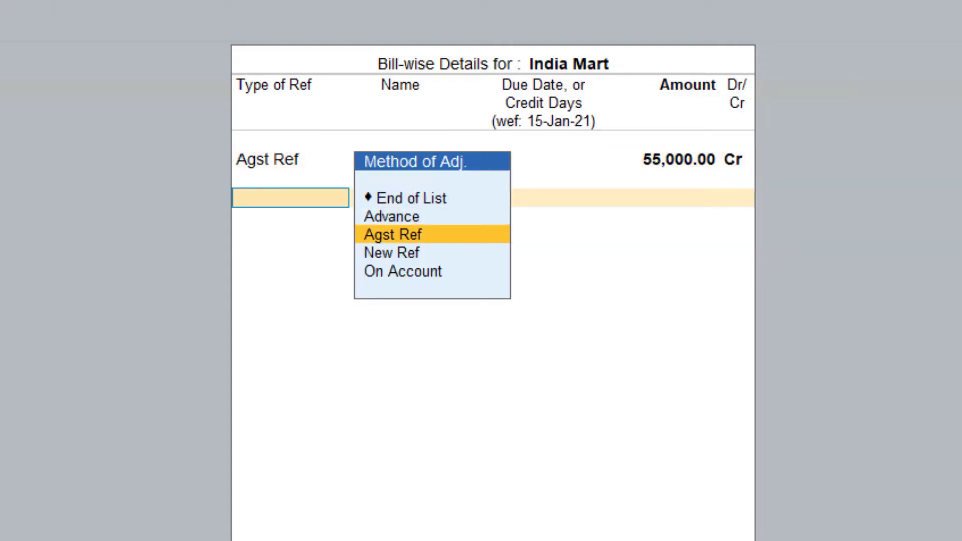
pyautogui.press('Return')
pyautogui.press('Return')
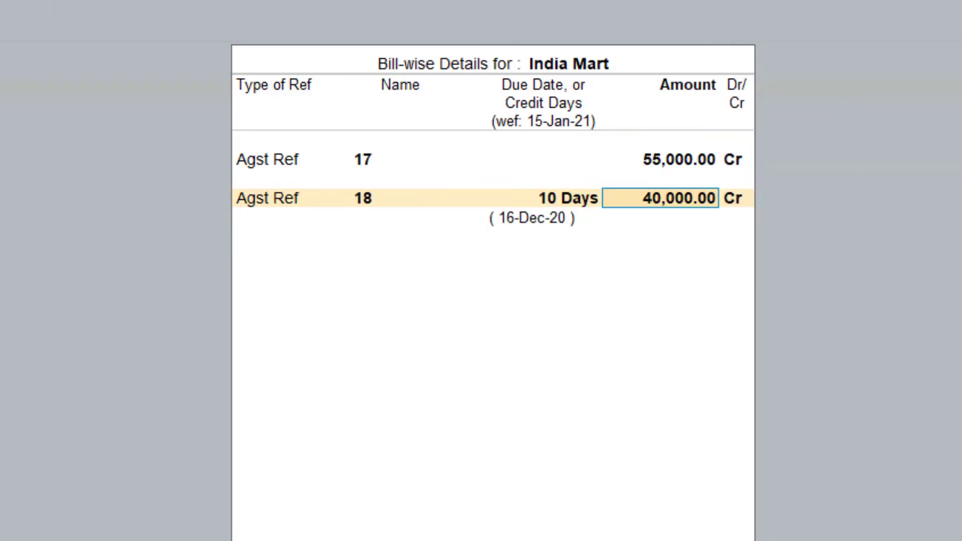
pyautogui.press('Return')
pyautogui.press('Return')
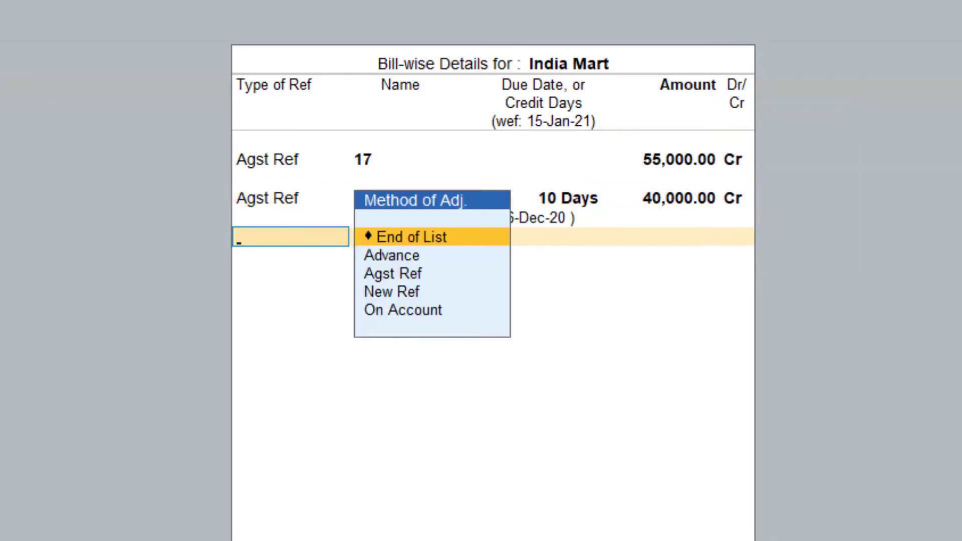
# Add an Agst Ref allocation of 1,50,000.00 Cr to pending bill 19 and end India Mart's bill-wise list
pyautogui.press('Down')
pyautogui.press('Down')
pyautogui.press('Return')
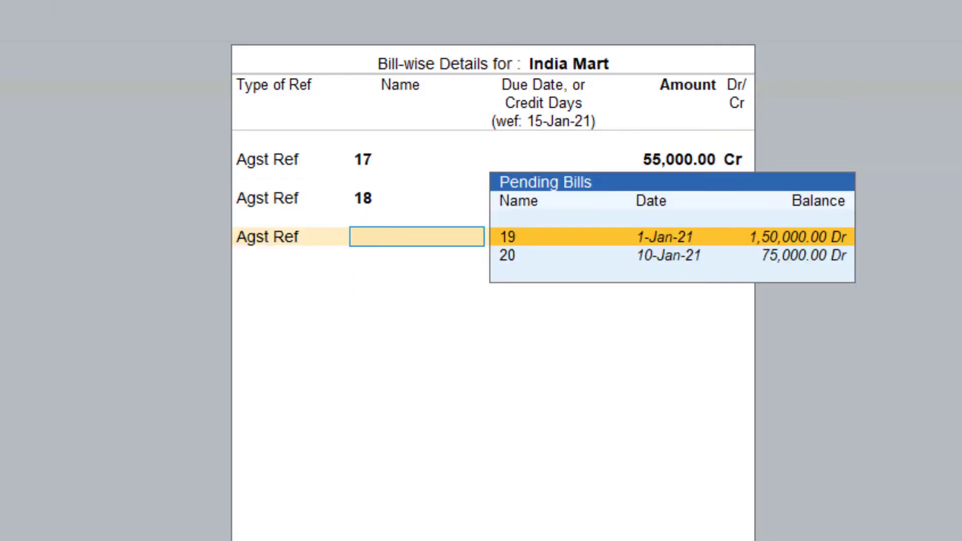
pyautogui.press('Return')
pyautogui.press('Return')
pyautogui.press('Return')
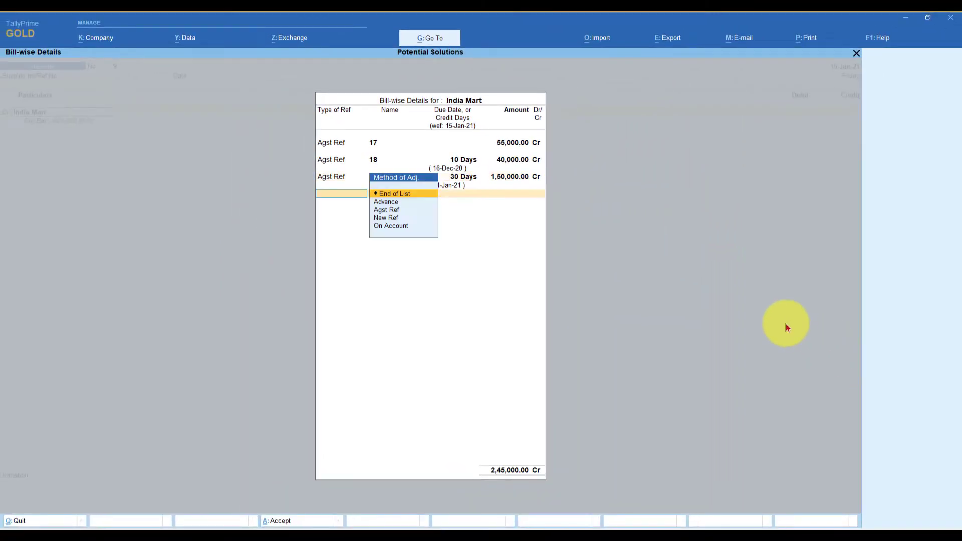
pyautogui.press('Return')
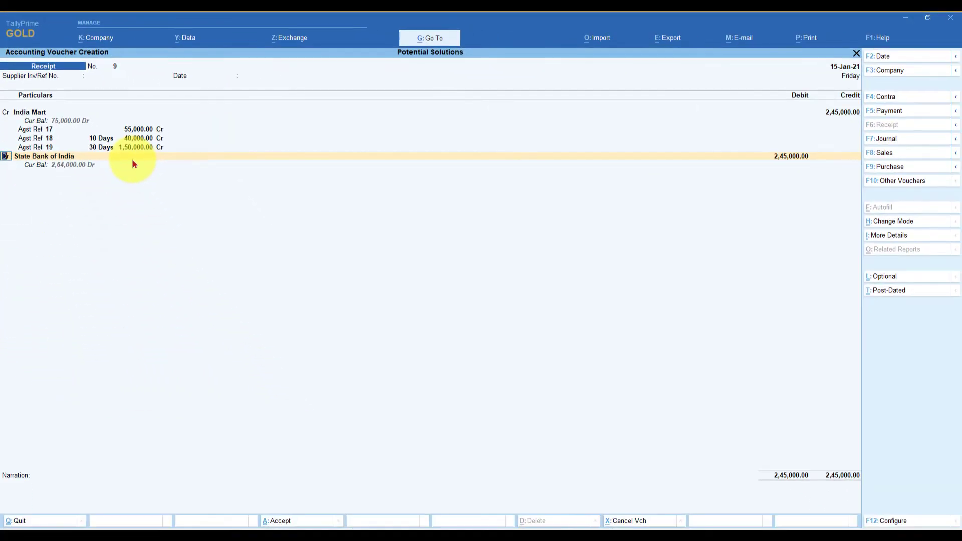
# Set Show Bill-wise Details to No in the receipt's voucher configuration and accept it
pyautogui.press('F12')
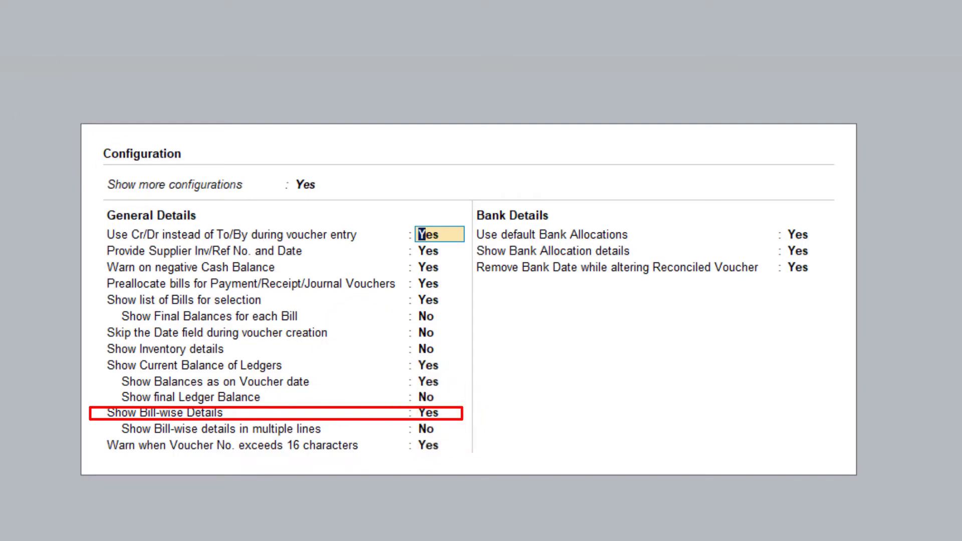
pyautogui.click(429, 414)
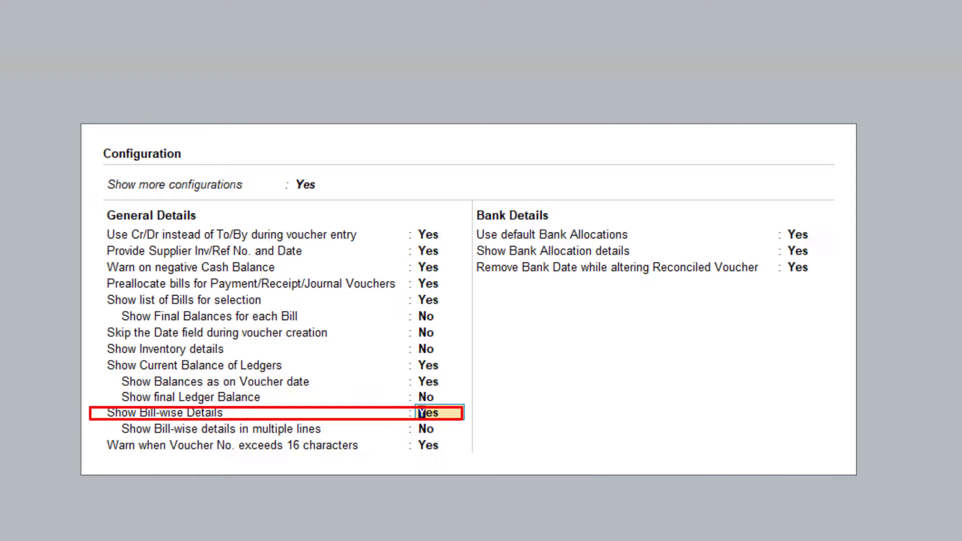
pyautogui.write('n')
pyautogui.press('Return')
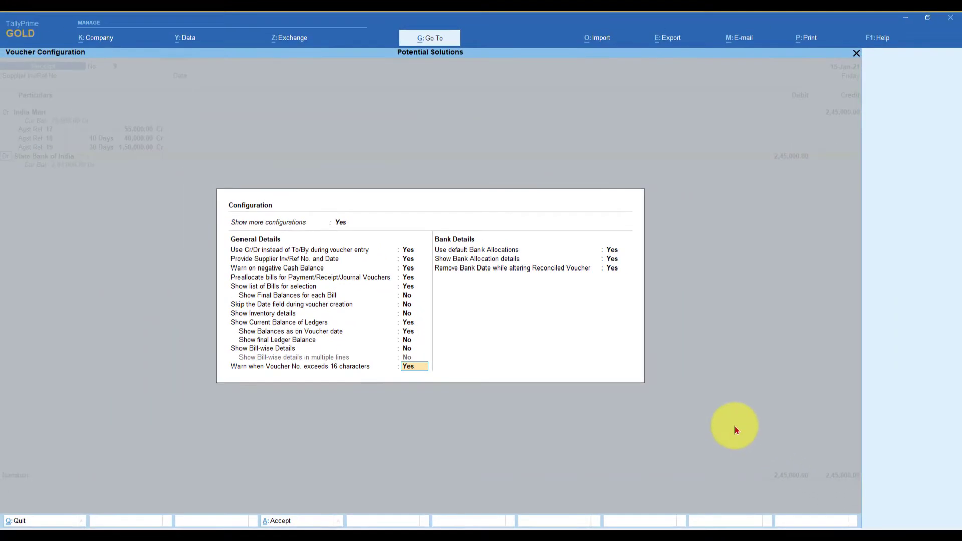
pyautogui.press('Return')
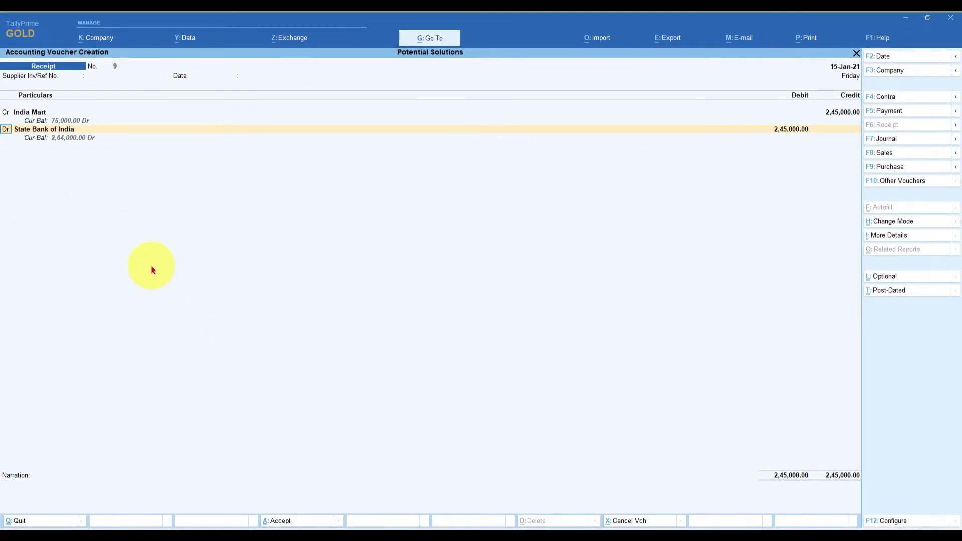
# Set Show Bill-wise Details back to Yes in the receipt's voucher configuration and save the settings
pyautogui.press('F12')
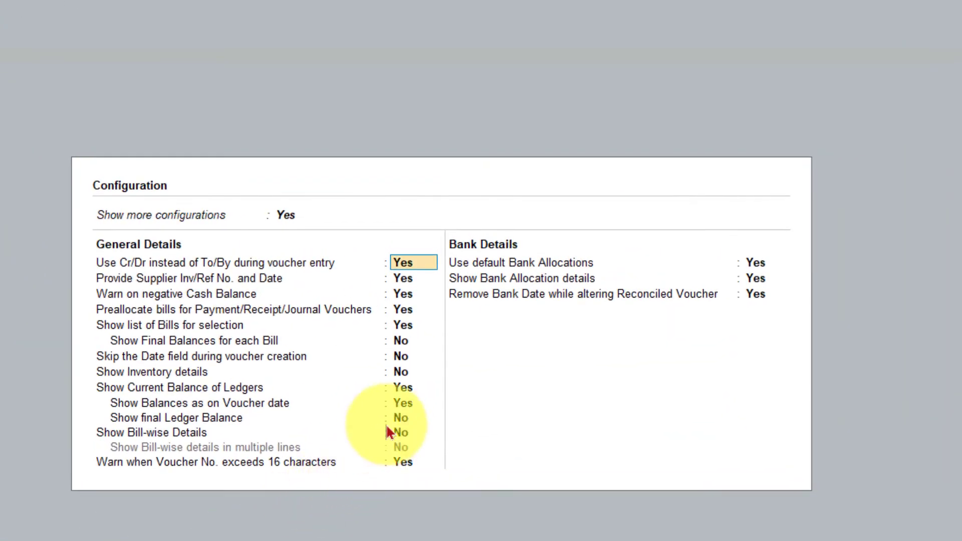
pyautogui.click(399, 432)
pyautogui.write('y')
pyautogui.press('Return')
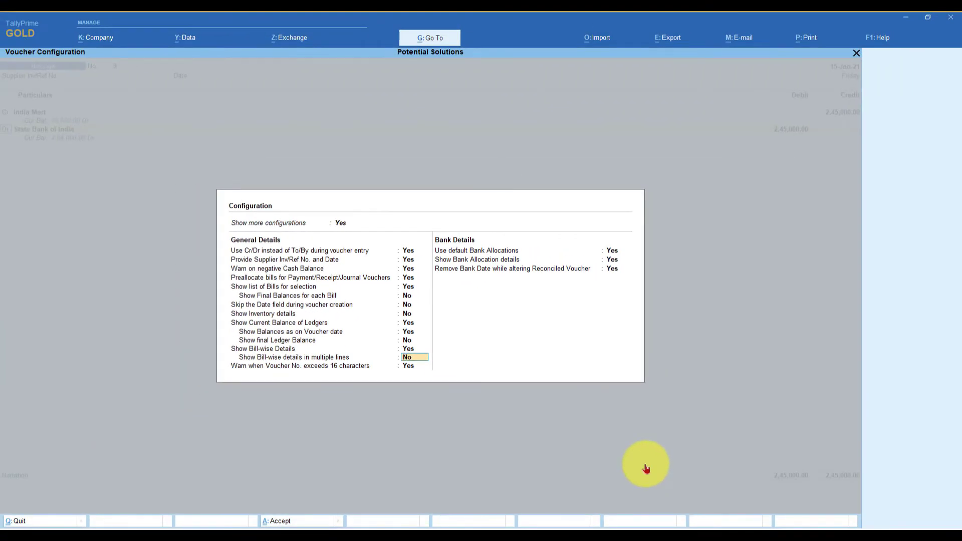
pyautogui.hotkey('ctrl', 'a')
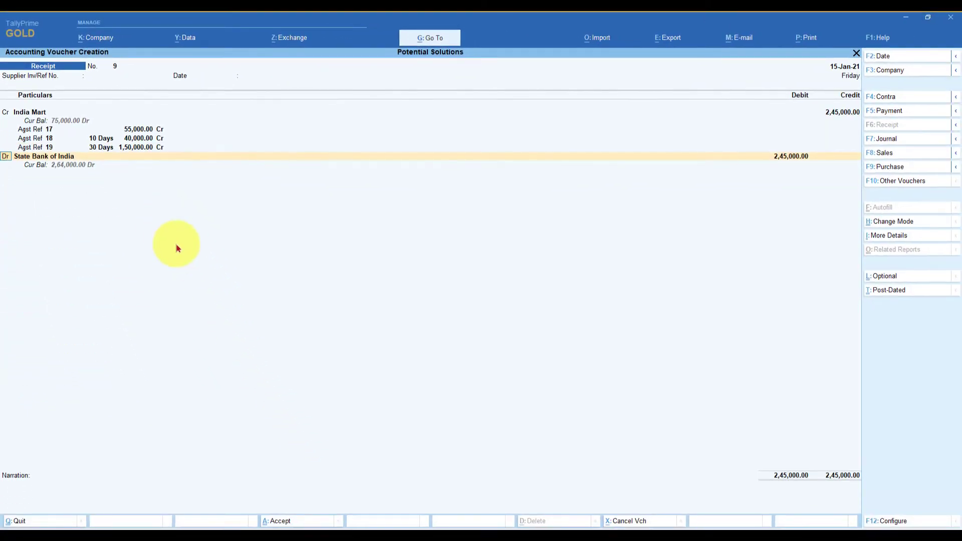
# Set Show Bill-wise details in multiple lines to Yes in the receipt's voucher configuration and save it
pyautogui.press('F12')
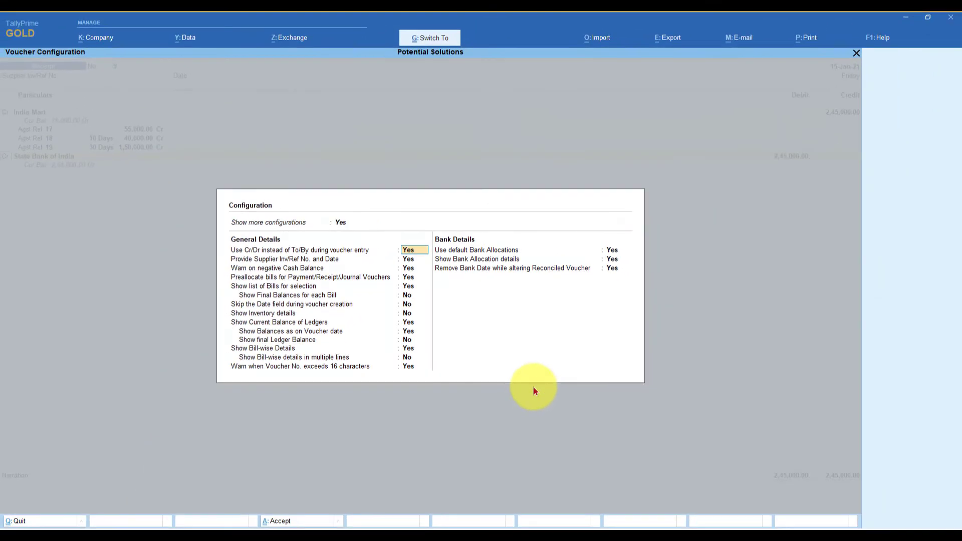
pyautogui.press('Escape')
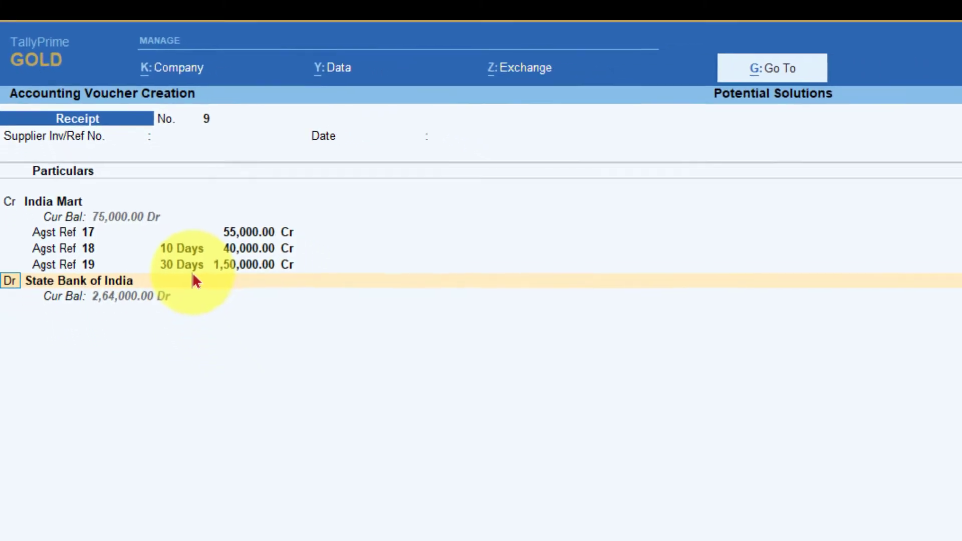
pyautogui.press('F12')
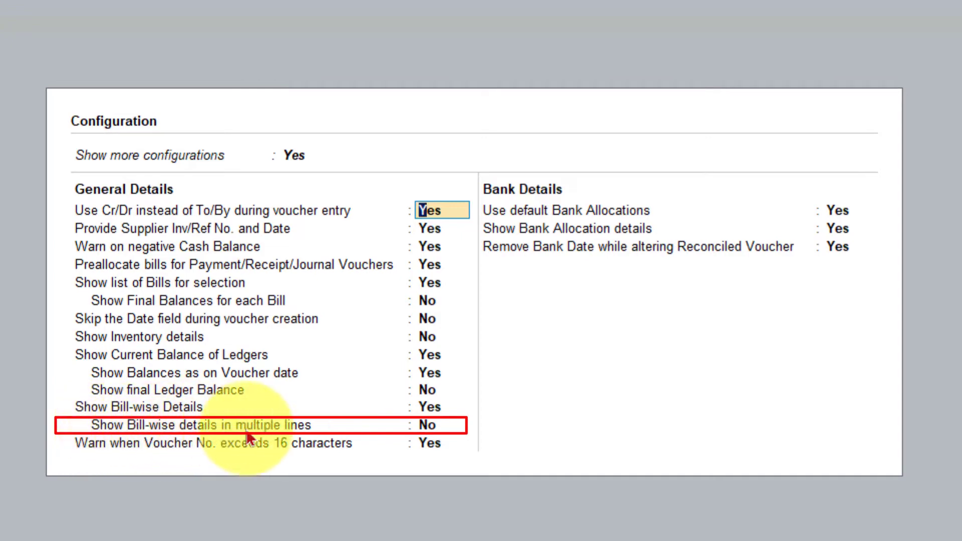
pyautogui.click(428, 425)
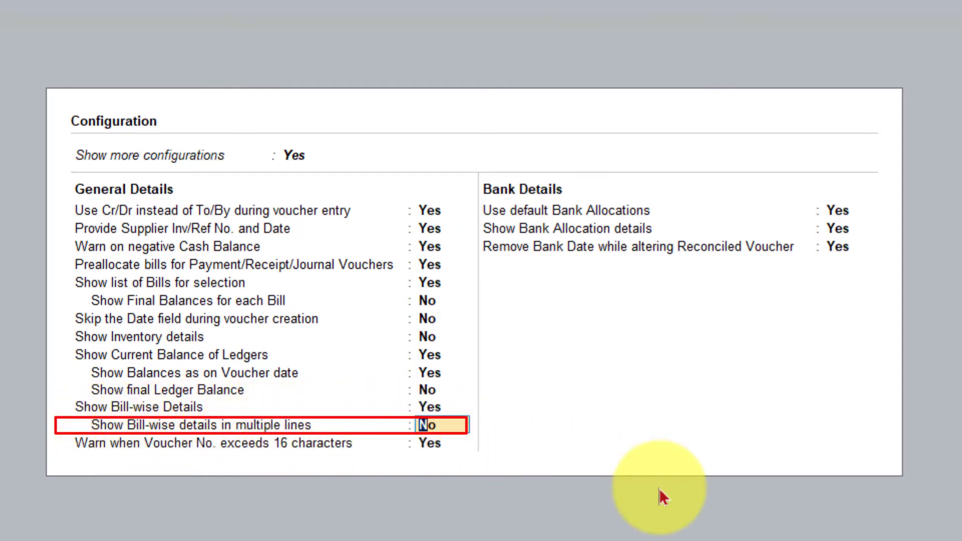
pyautogui.write('y')
pyautogui.press('Return')
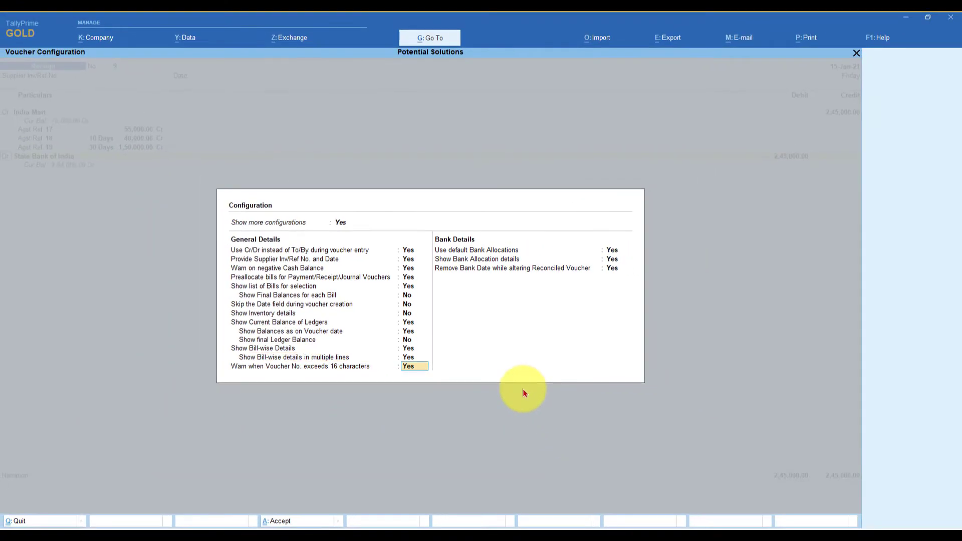
pyautogui.press('Return')
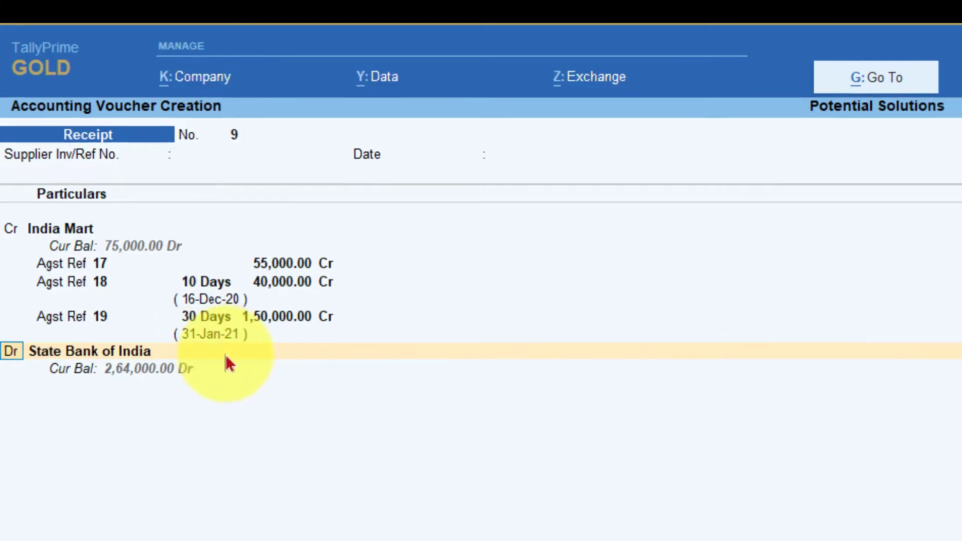
# Set Show Bill-wise details in multiple lines back to No and accept the receipt's voucher configuration
pyautogui.press('F12')
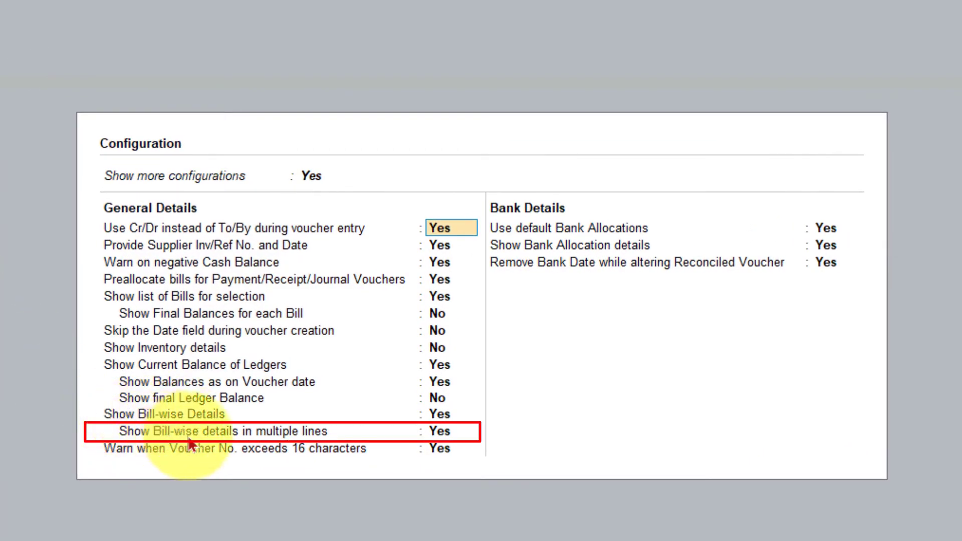
pyautogui.click(440, 432)
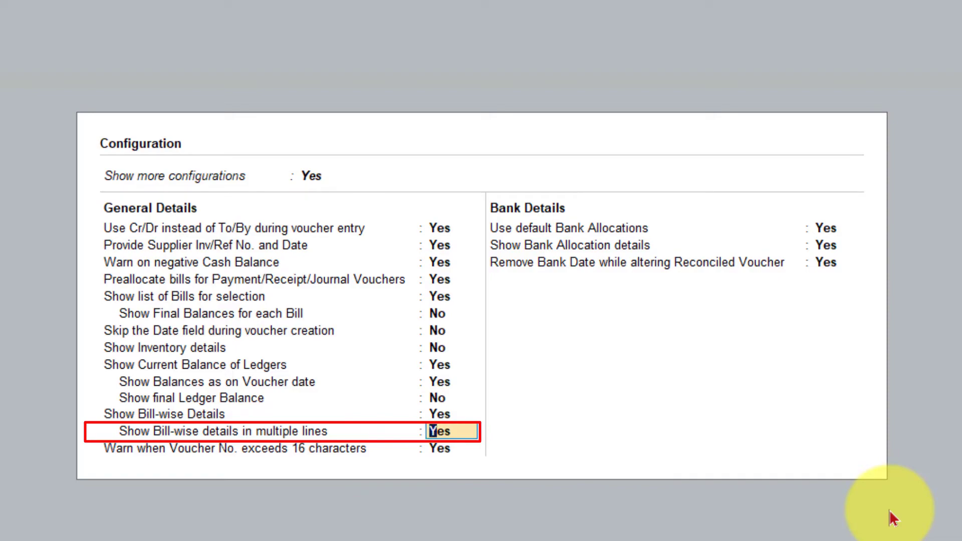
pyautogui.write('n')
pyautogui.press('Return')
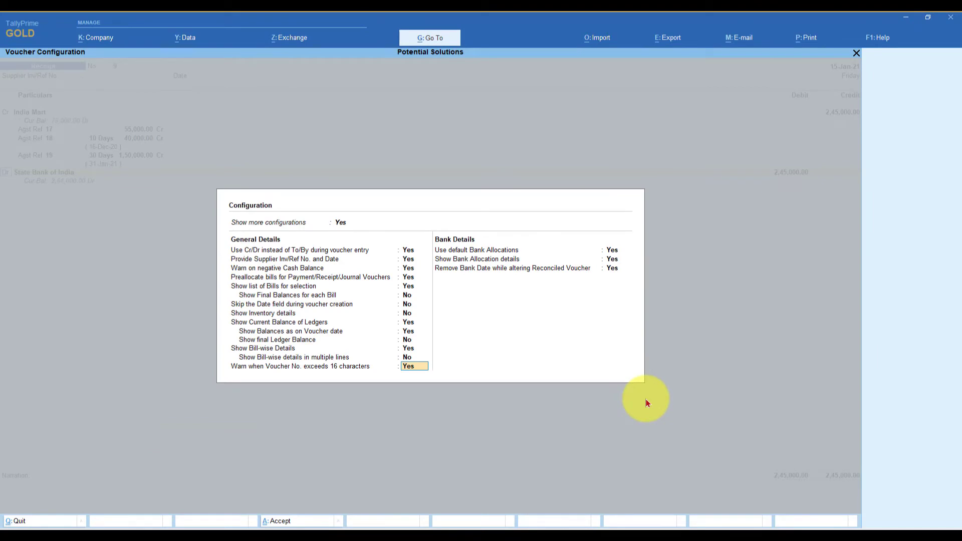
pyautogui.press('Return')
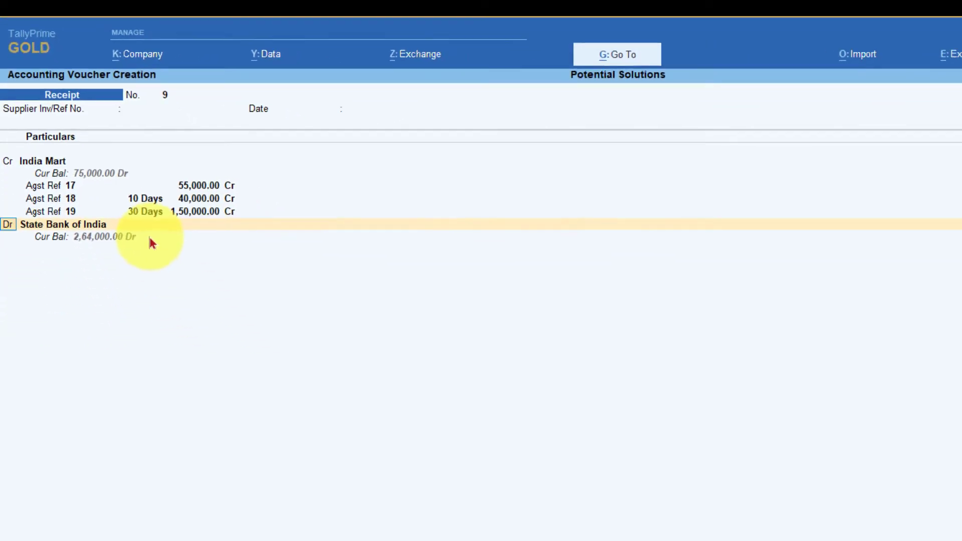
pyautogui.press('F12')
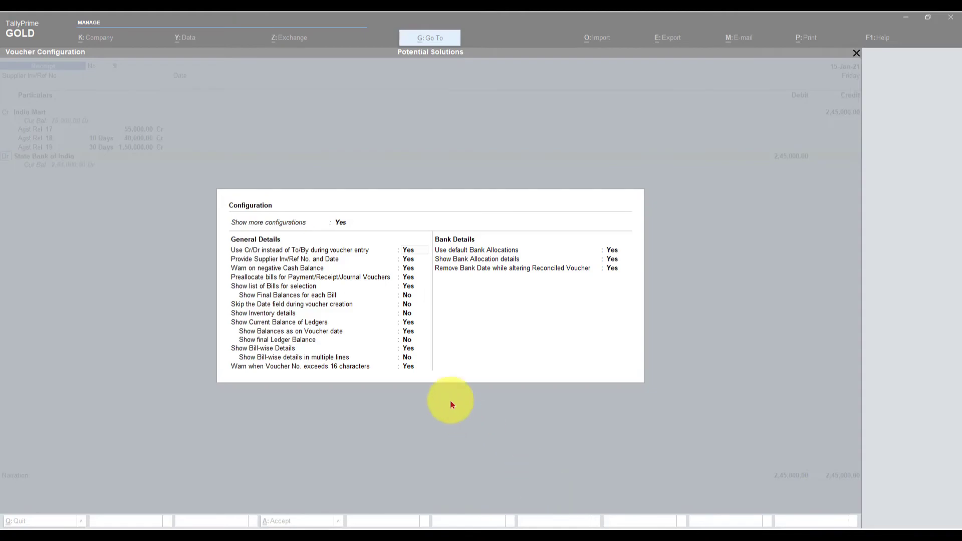
pyautogui.hotkey('ctrl', 'a')
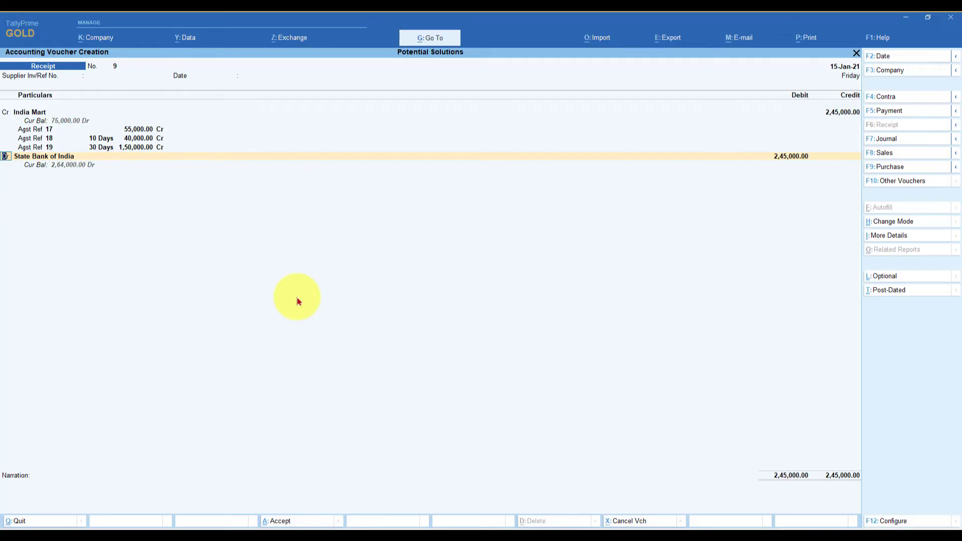
# Leave the India Mart receipt and start a new voucher of the Cash Payment type
pyautogui.press('Escape')
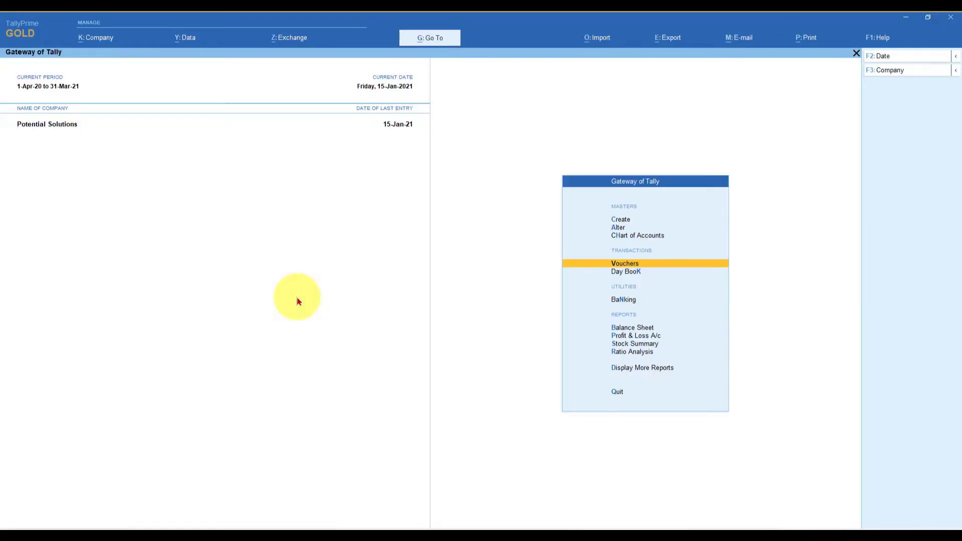
pyautogui.press('Return')
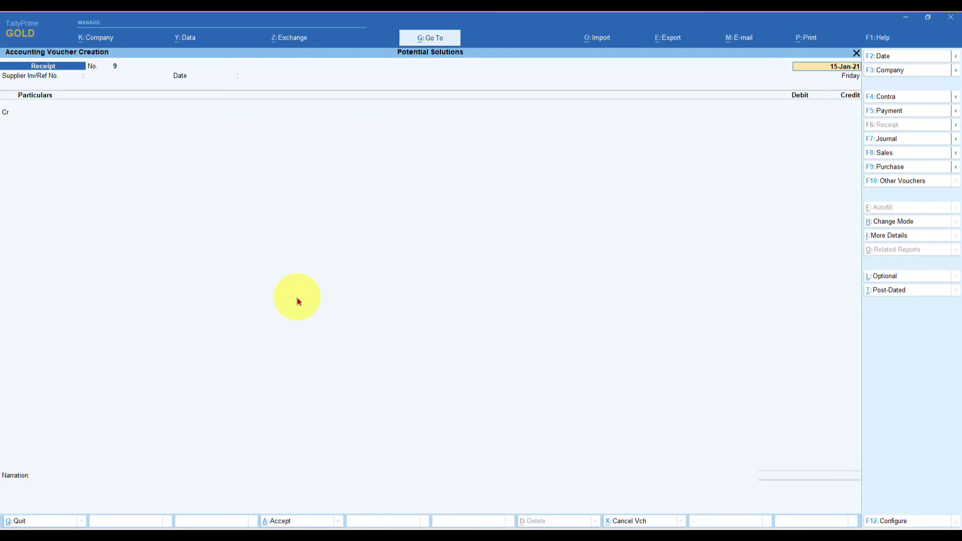
pyautogui.press('F5')
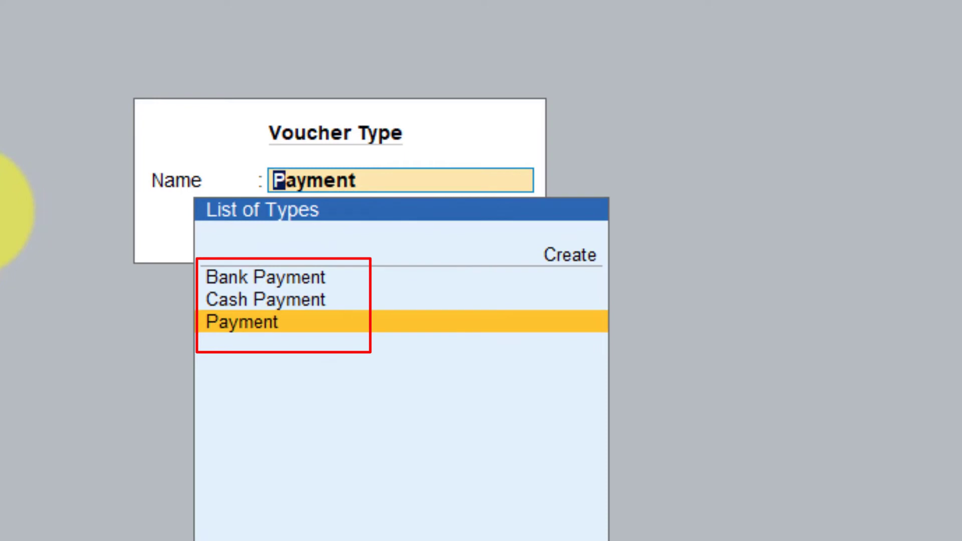
pyautogui.press('Up')
pyautogui.press('Return')
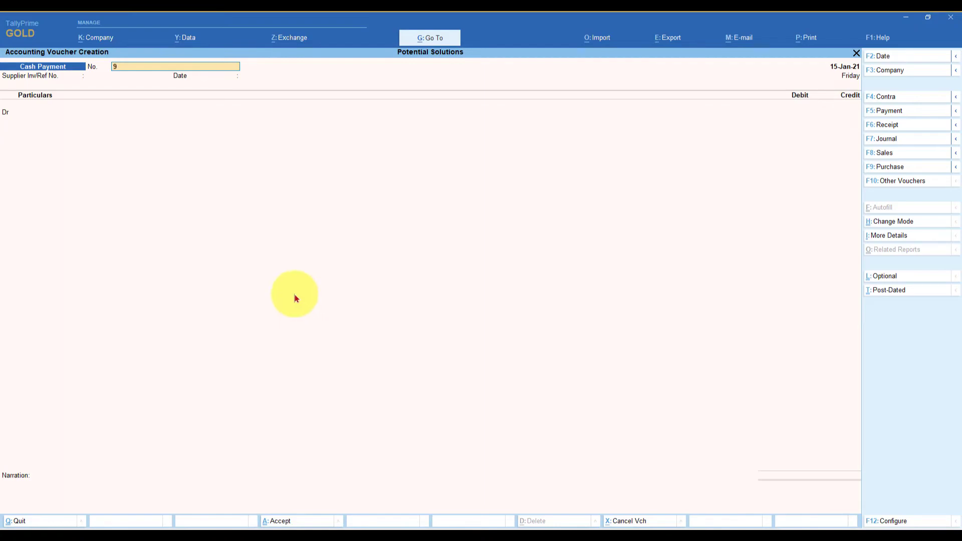
pyautogui.press('F12')
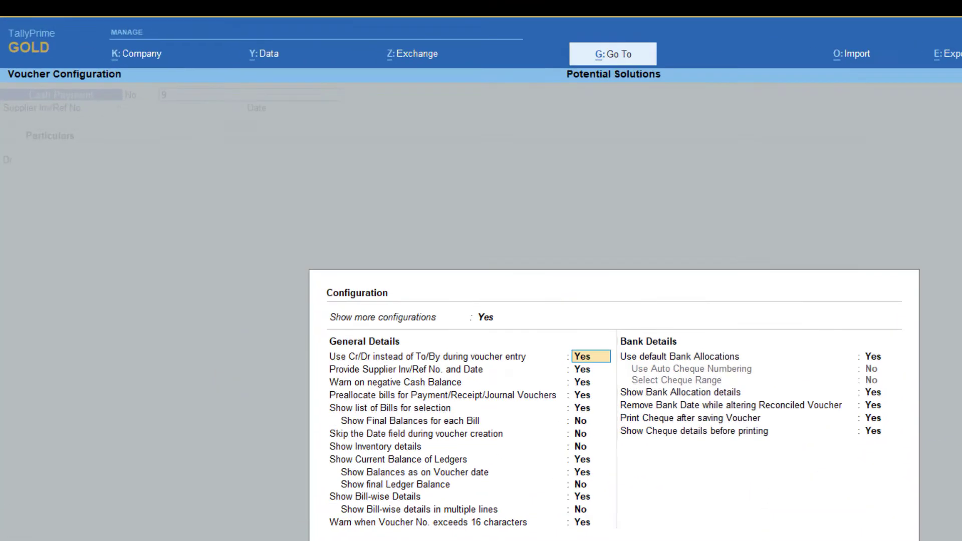
pyautogui.hotkey('ctrl', 'a')
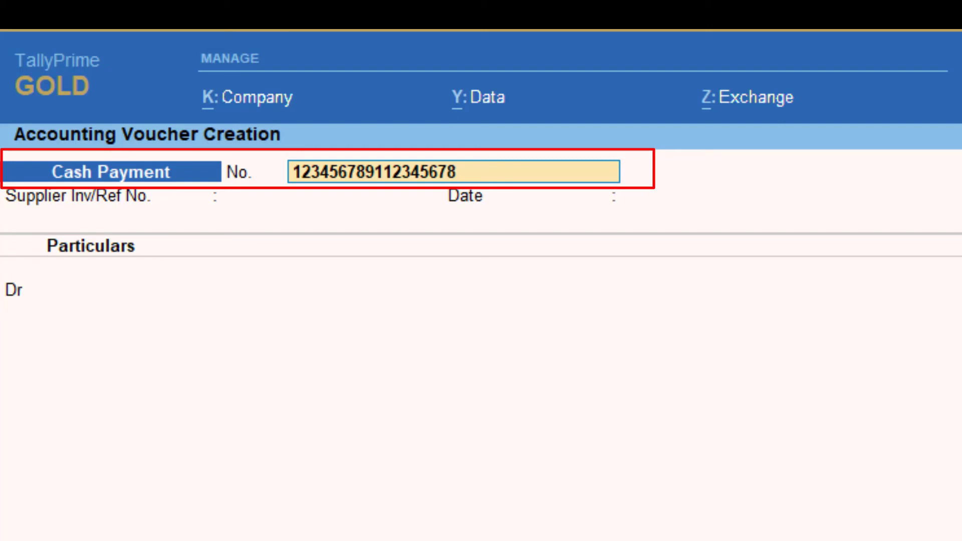
pyautogui.write('9')
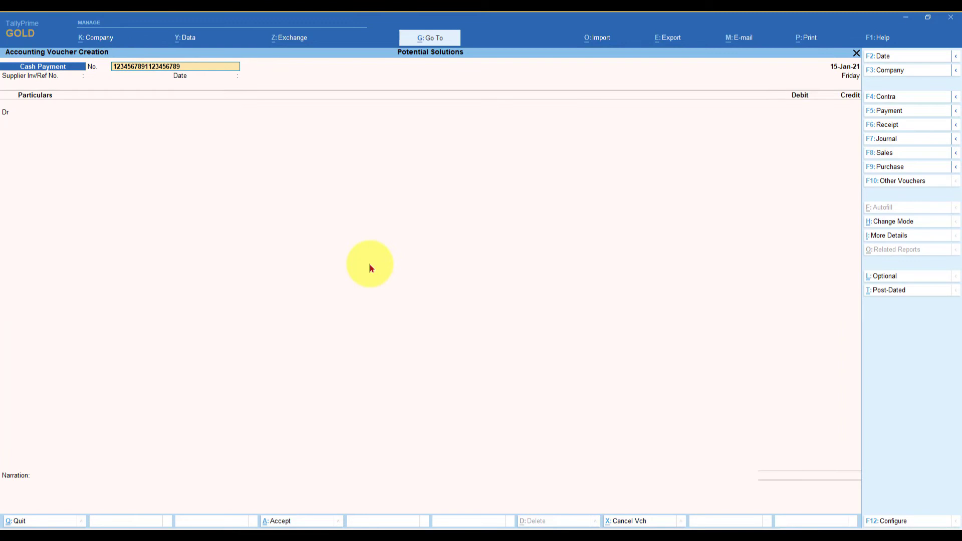
pyautogui.press('Return')
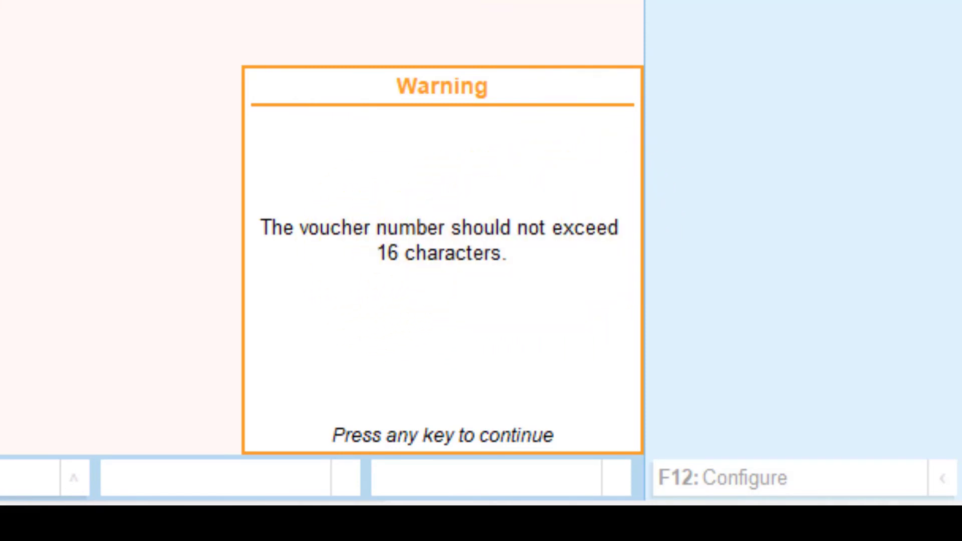
pyautogui.press('Return')
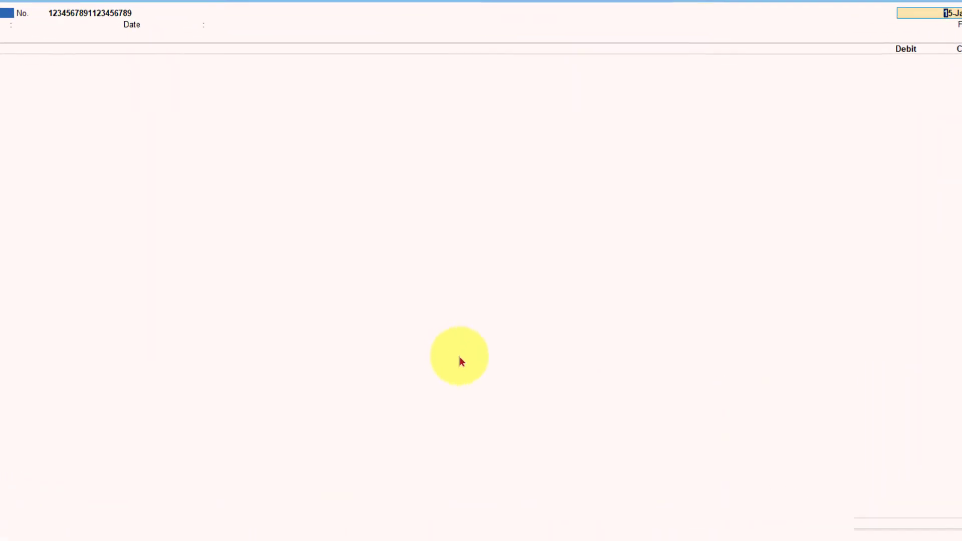
# Set Warn when Voucher No. exceeds 16 characters to No in the cash payment's voucher configuration and accept it
pyautogui.press('F12')
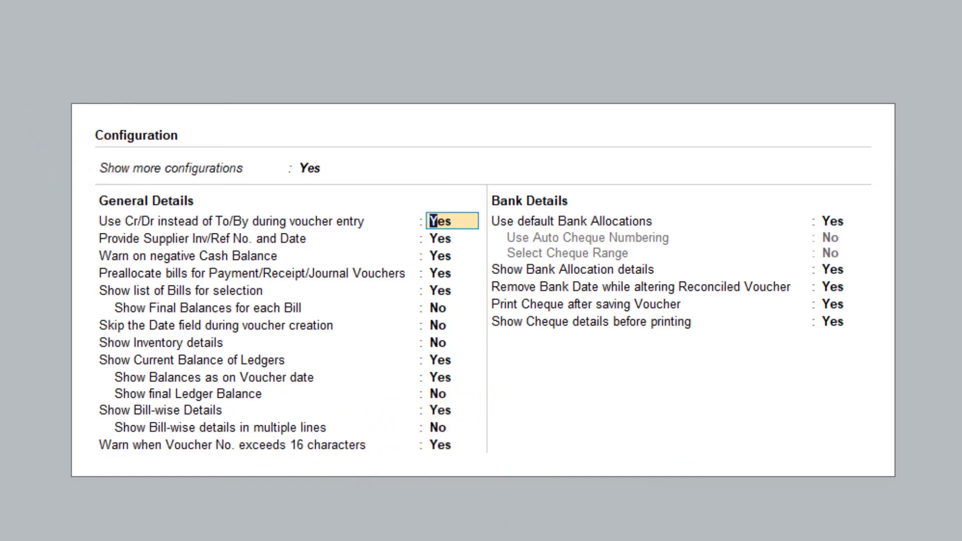
pyautogui.click(446, 449)
pyautogui.write('n')
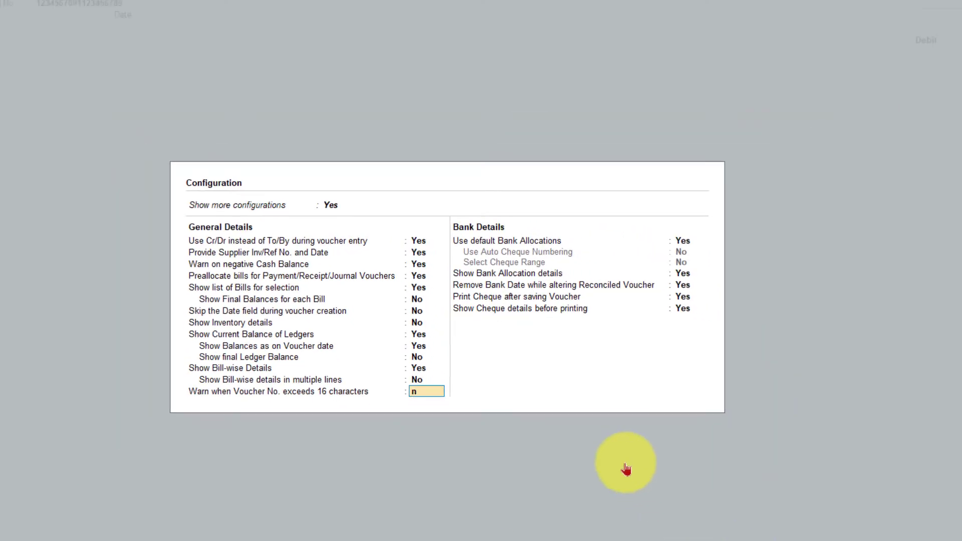
pyautogui.press('Return')
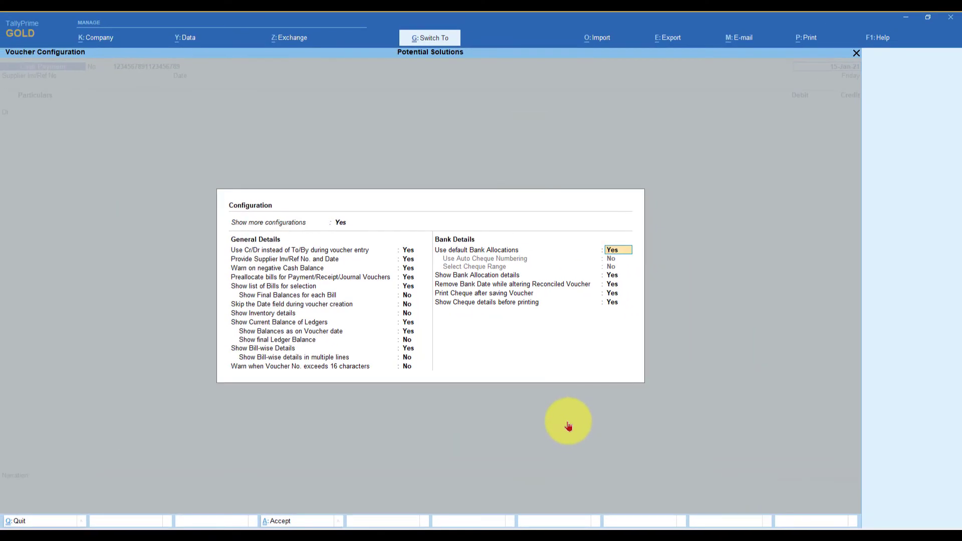
pyautogui.hotkey('ctrl', 'a')
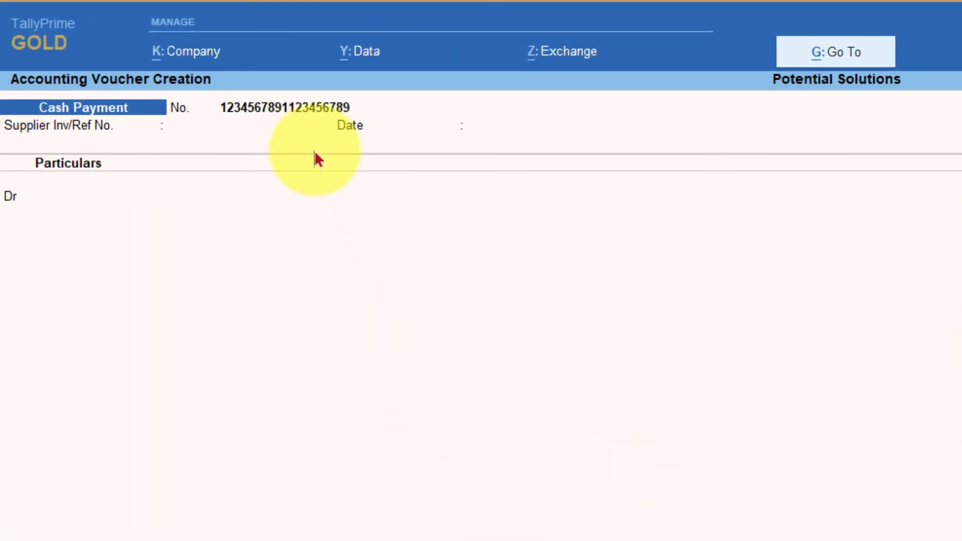
# Confirm the cash payment's overlong voucher number again and reopen the voucher configuration
pyautogui.click(308, 107)
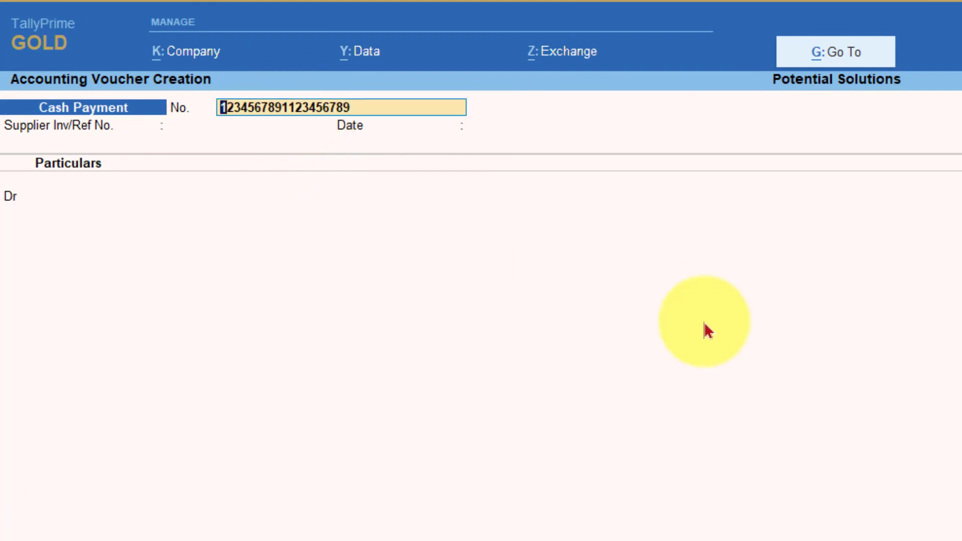
pyautogui.press('Return')
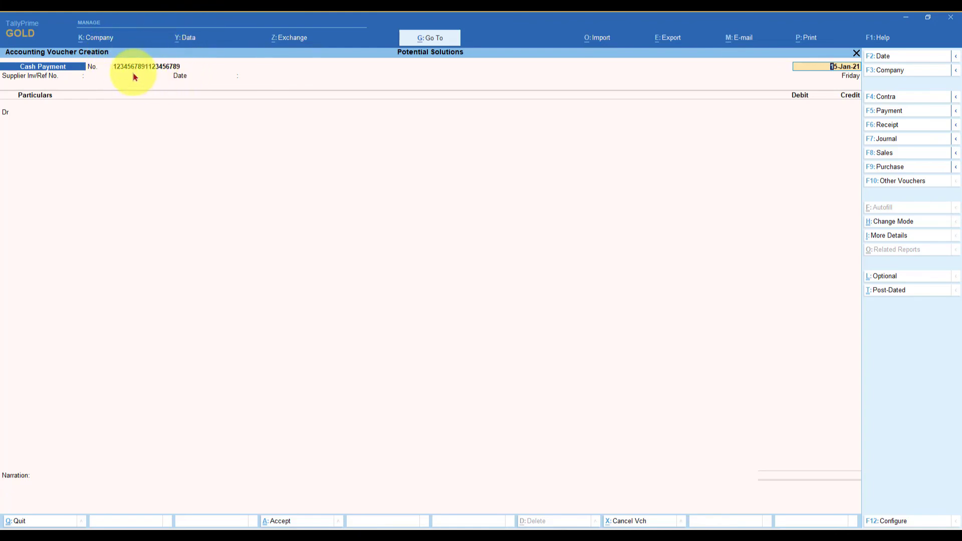
pyautogui.press('F12')
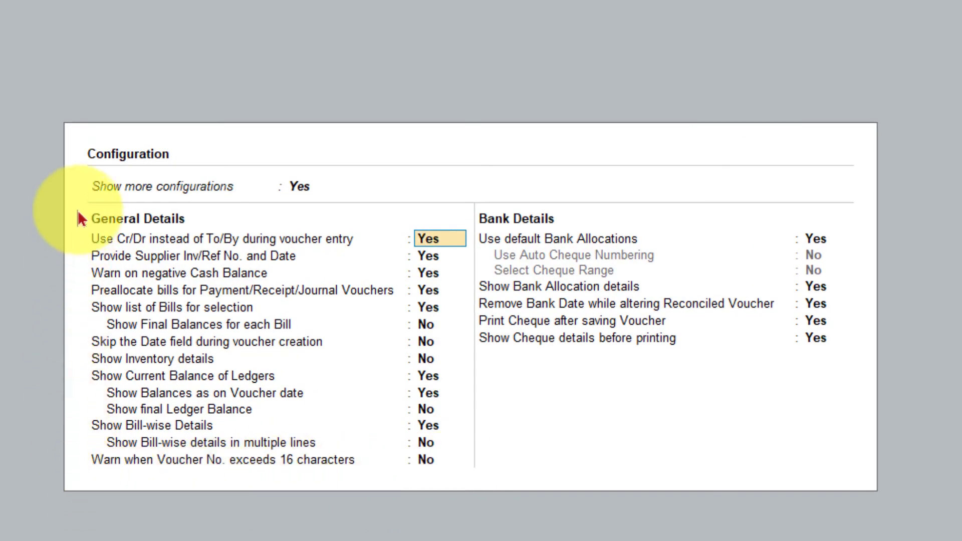